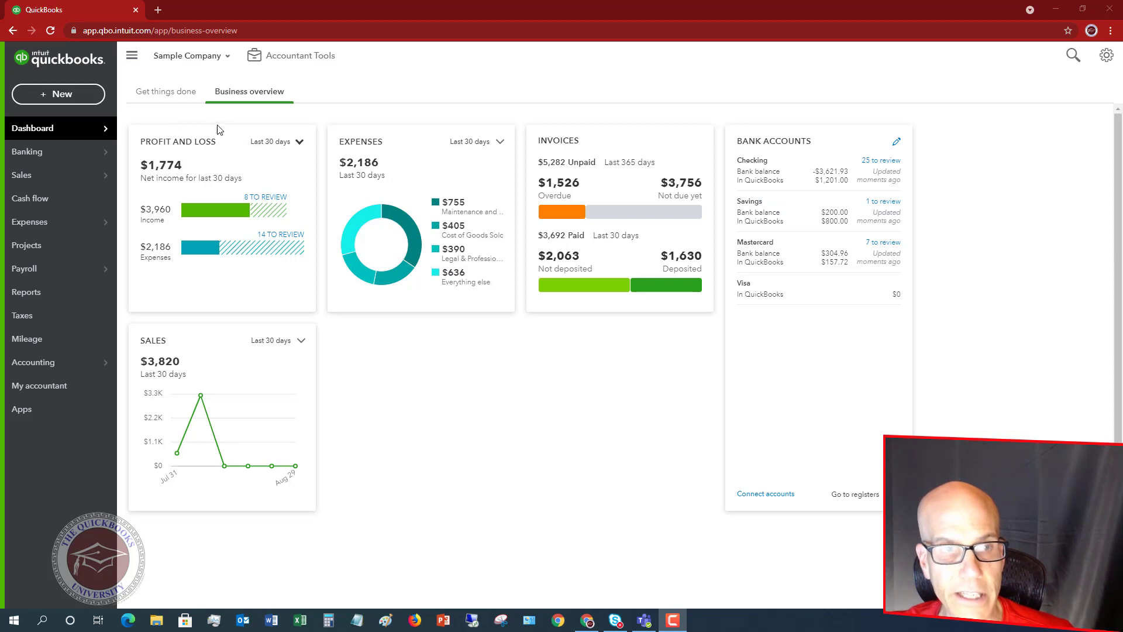
Go to Expenses > Expenses in the sidebar to show the Expense Transactions list
mouse_move(40, 223)
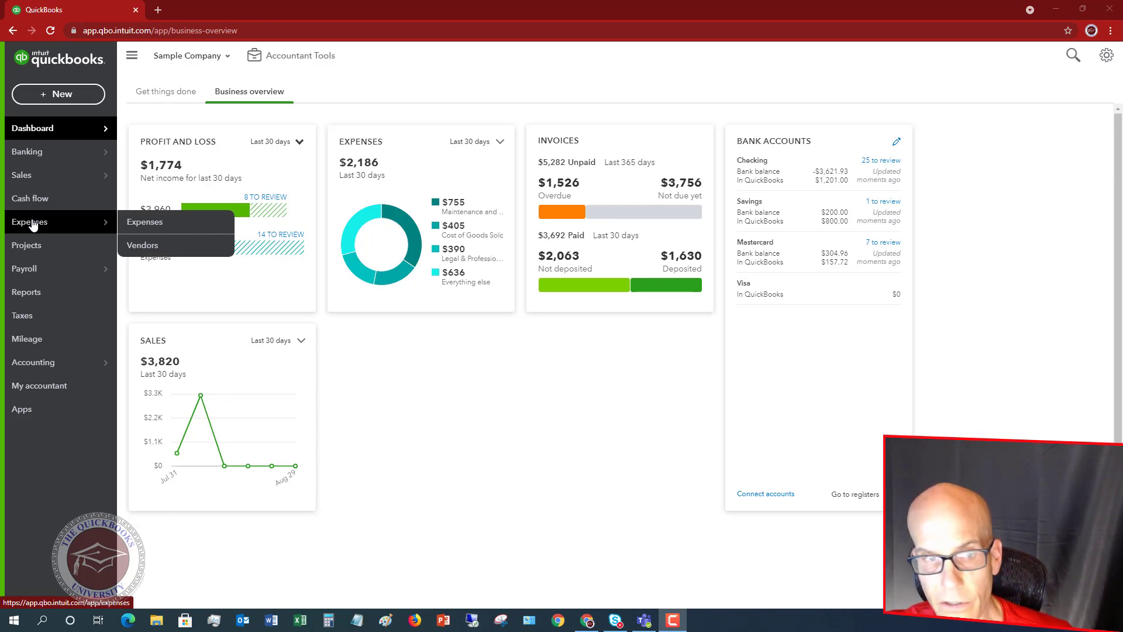
left_click(156, 222)
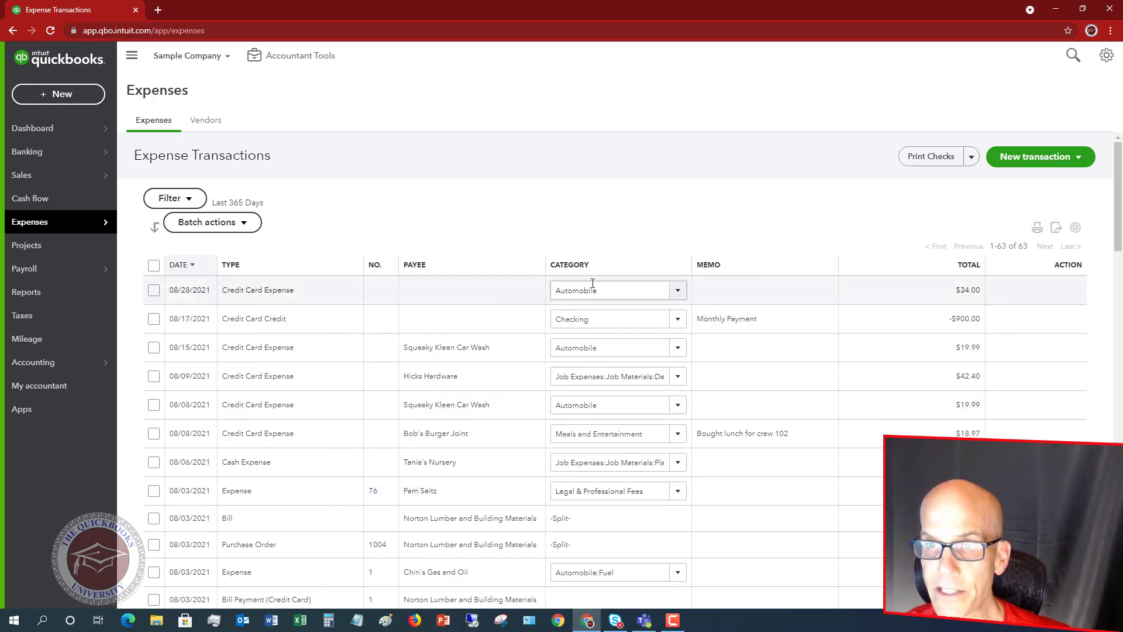
Create a new Bill from the New transaction menu
left_click(1079, 161)
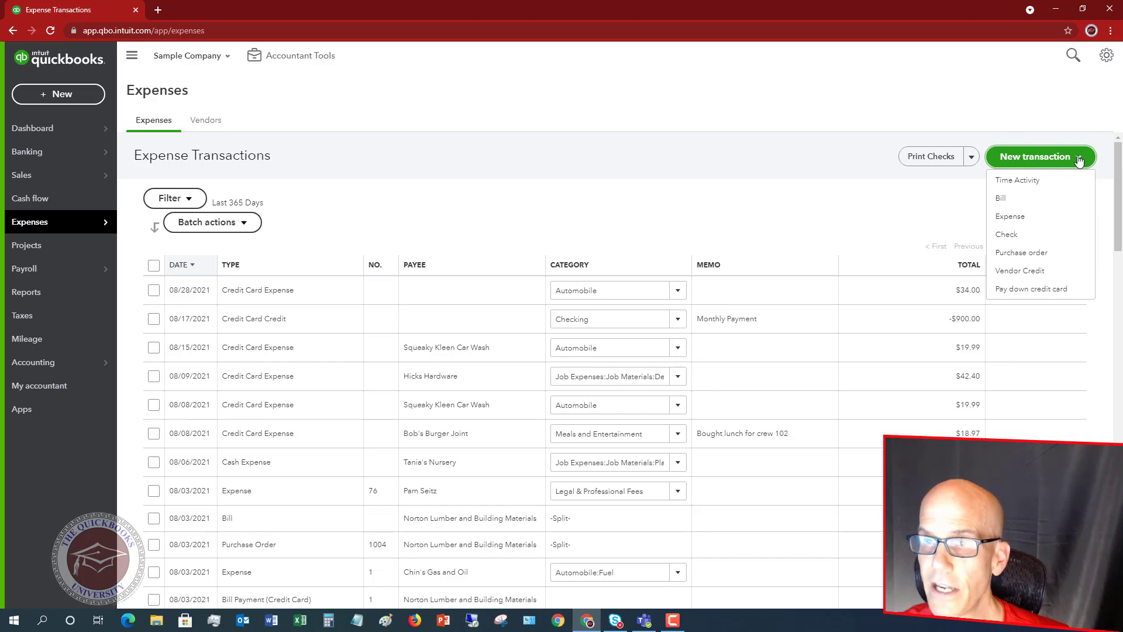
left_click(1017, 200)
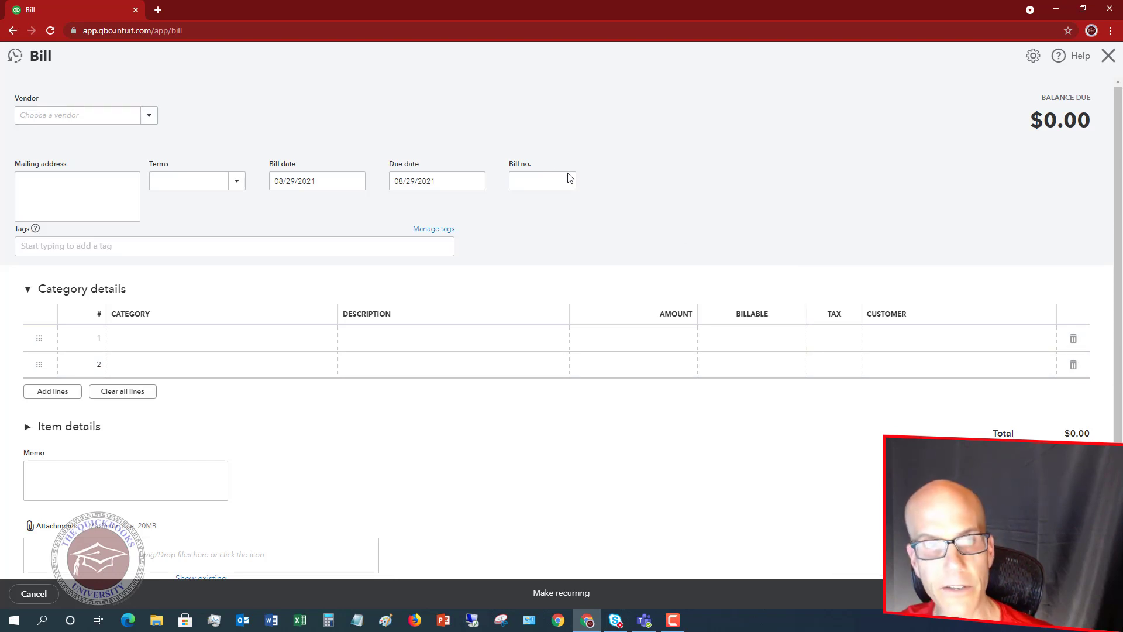
Fill the bill header: vendor Cigna Health Care, Net 30 terms, date 08/23/2021, and bill number
left_click(148, 115)
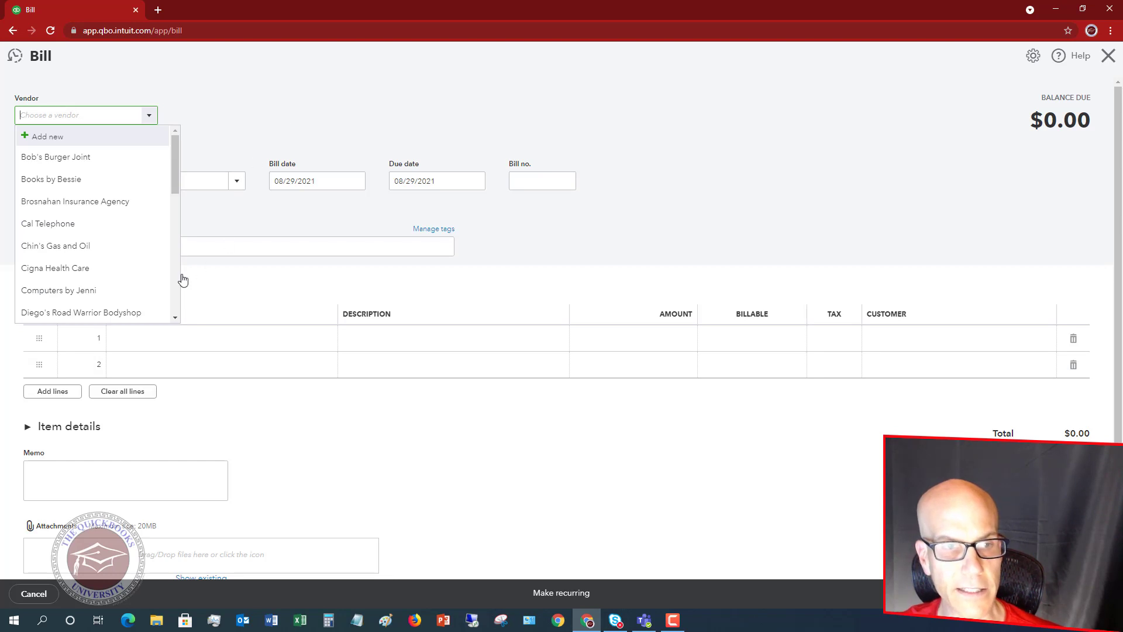
left_click(75, 269)
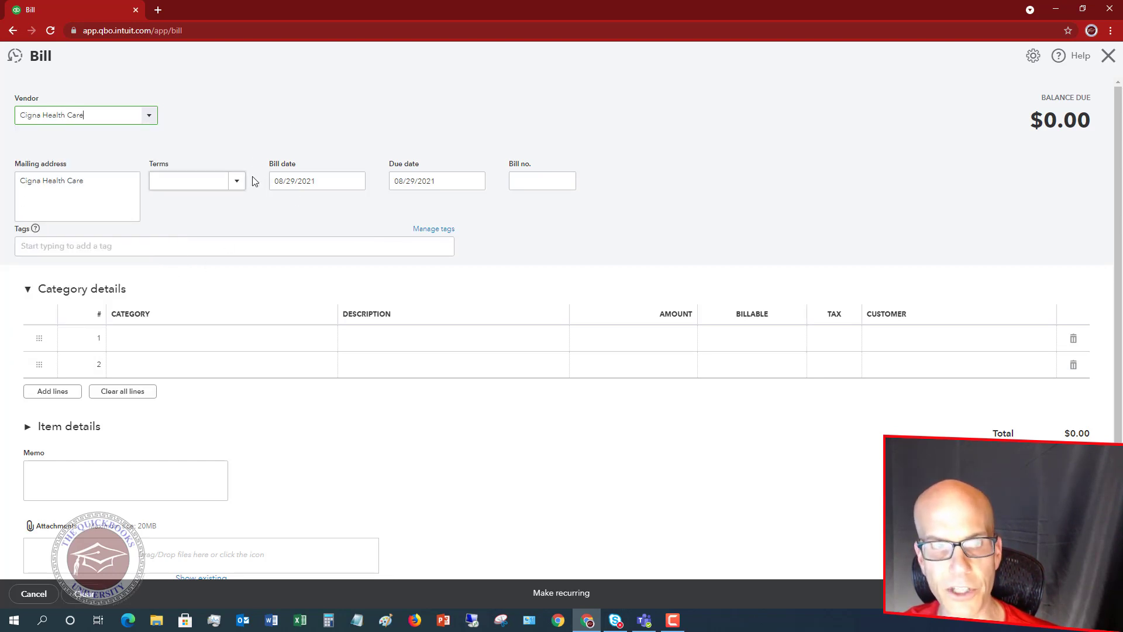
left_click(238, 184)
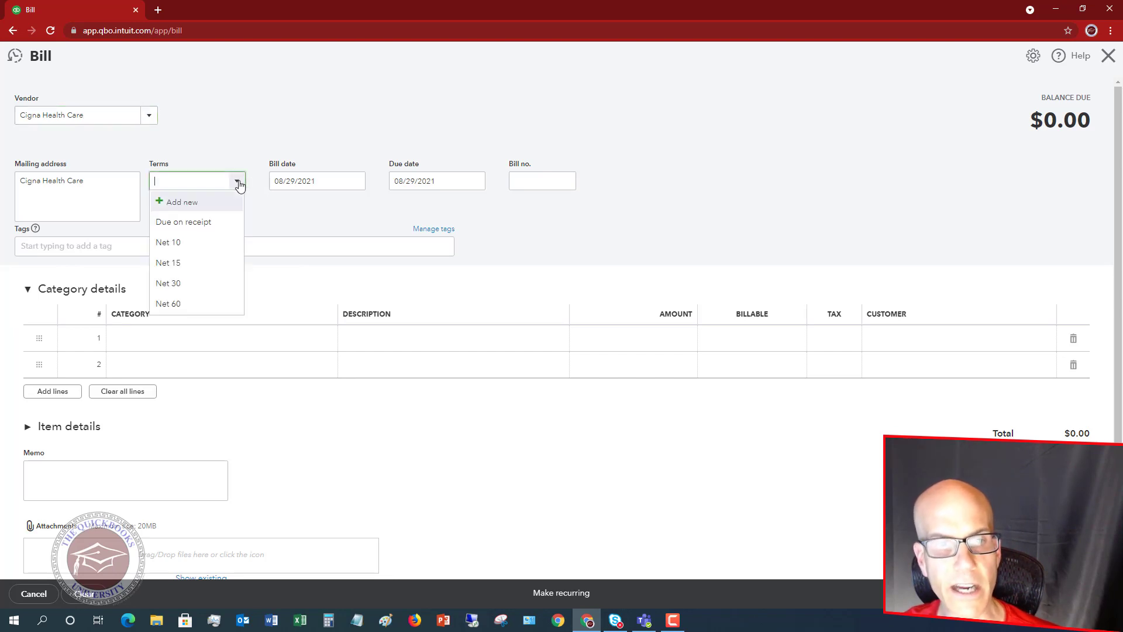
left_click(180, 286)
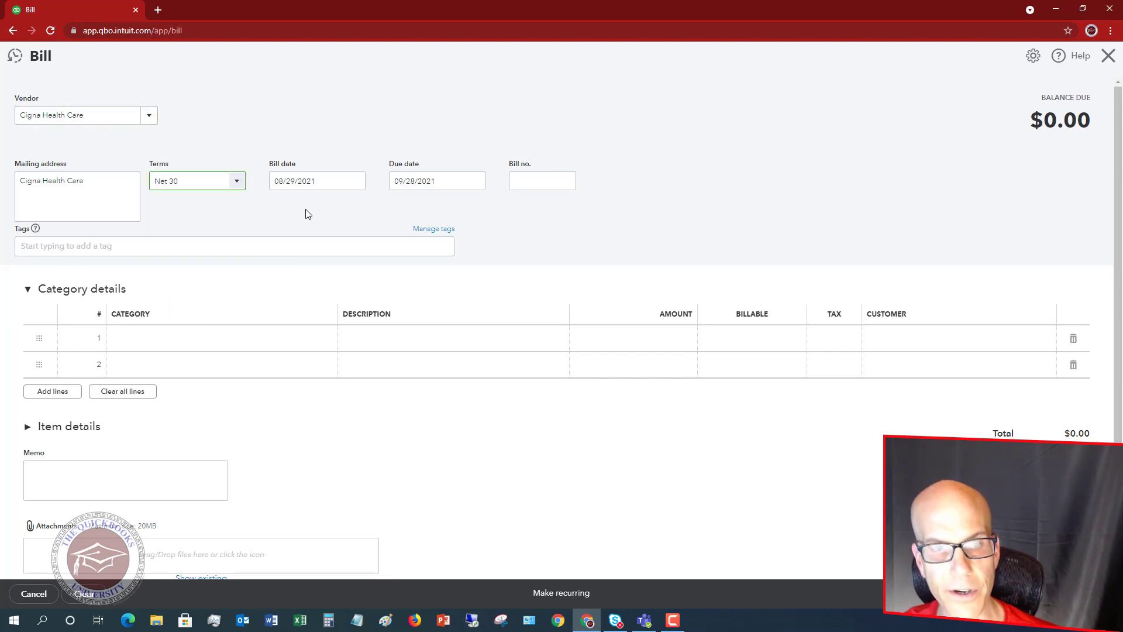
left_click(324, 179)
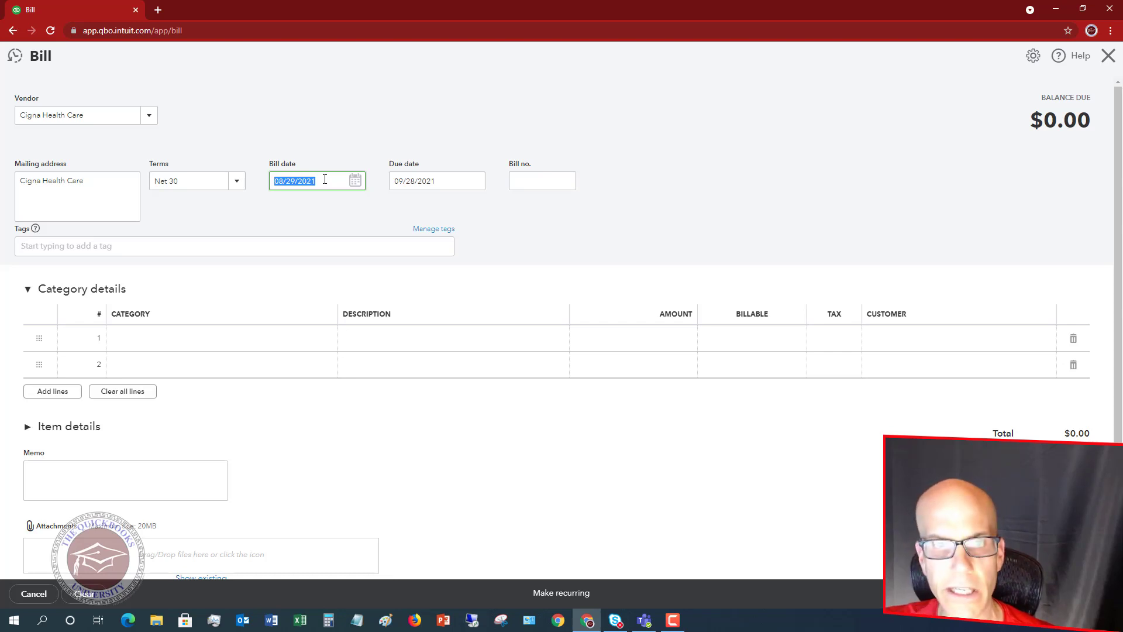
type("0")
type("8/")
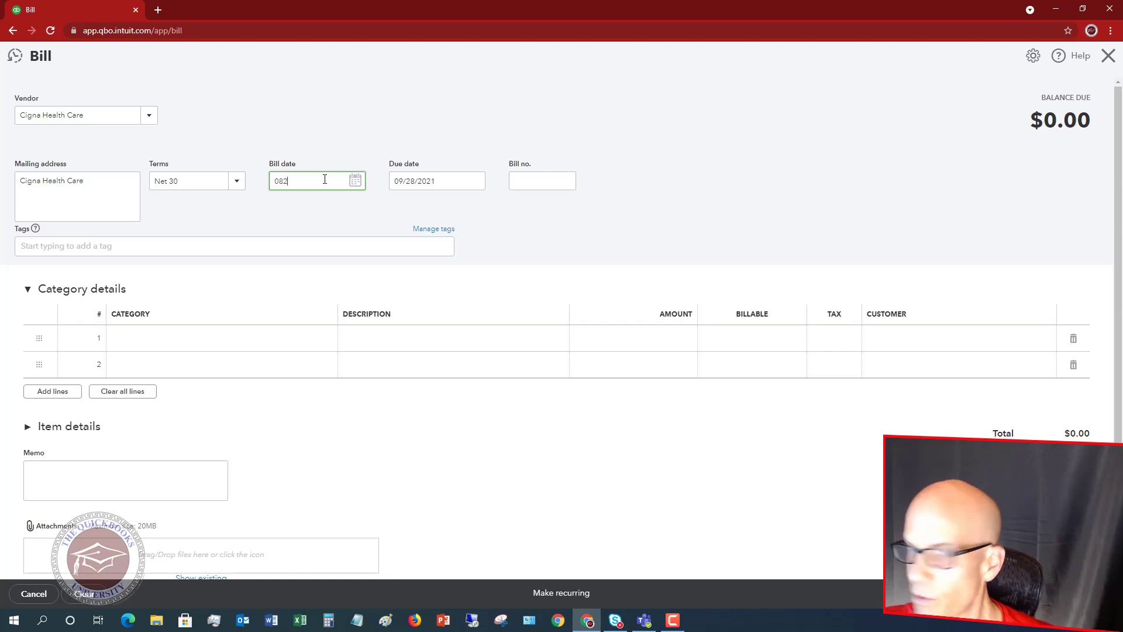
type("23/")
type("202")
type("1")
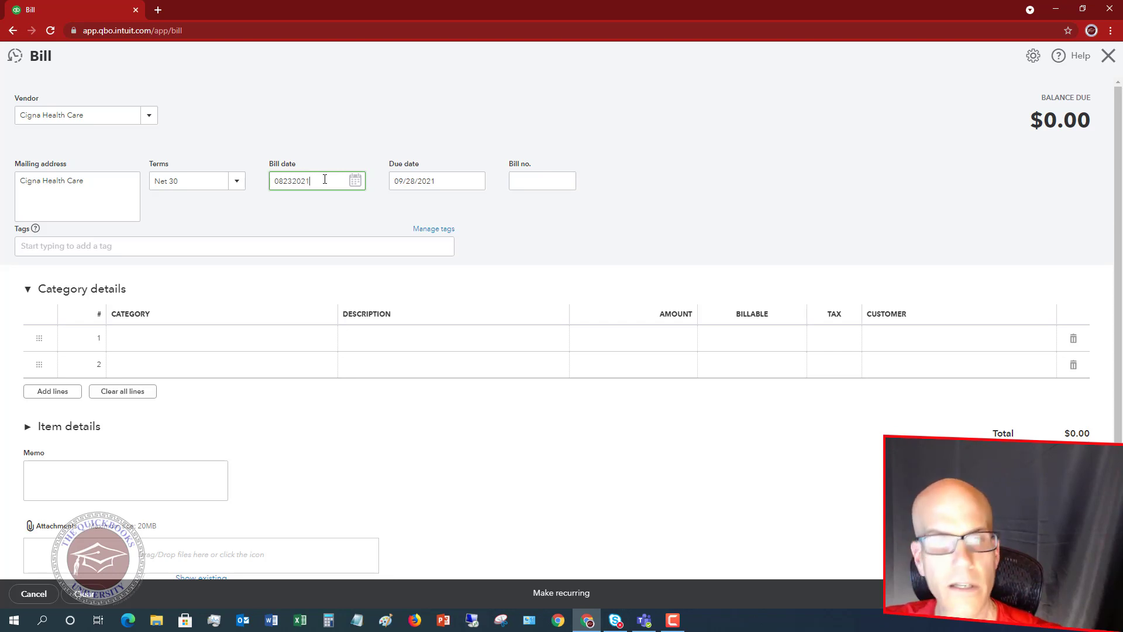
key("Tab")
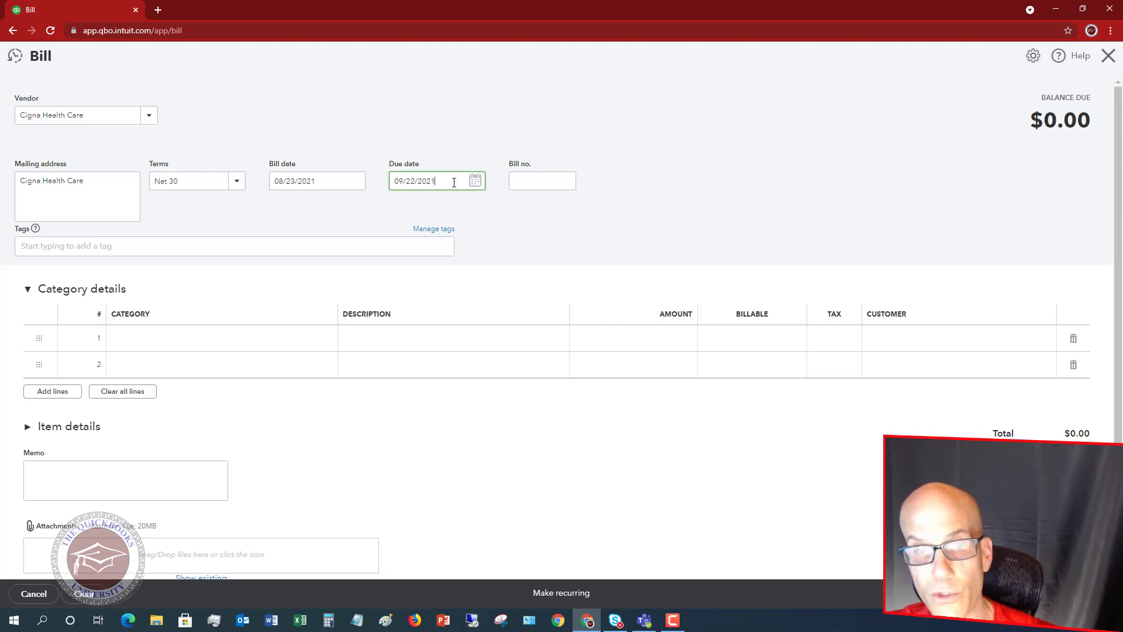
key("Tab")
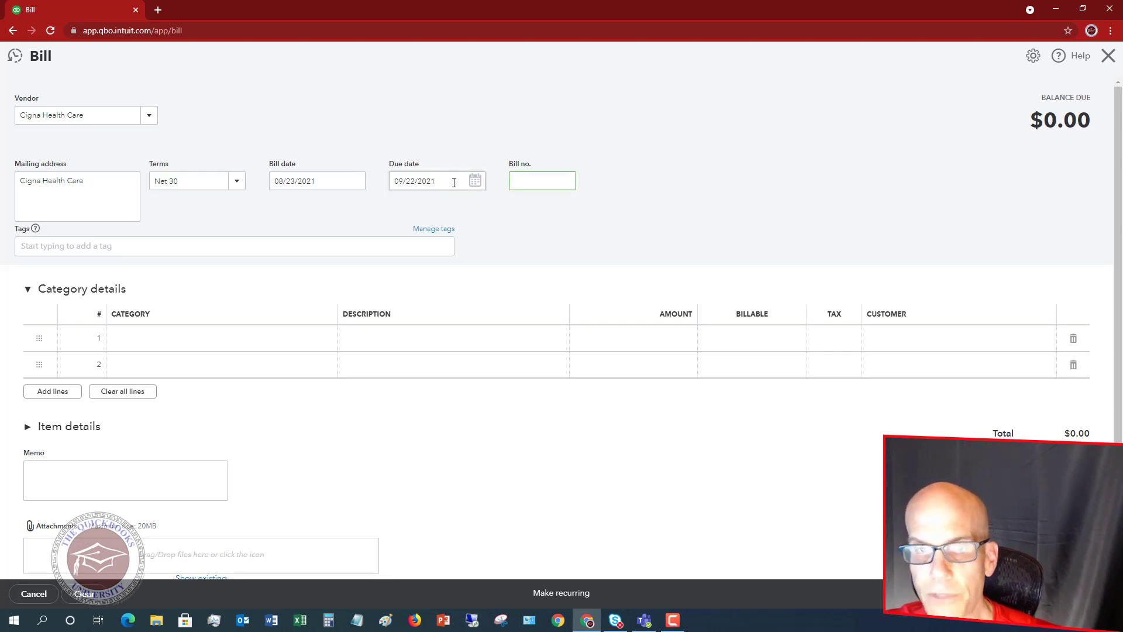
type("87548")
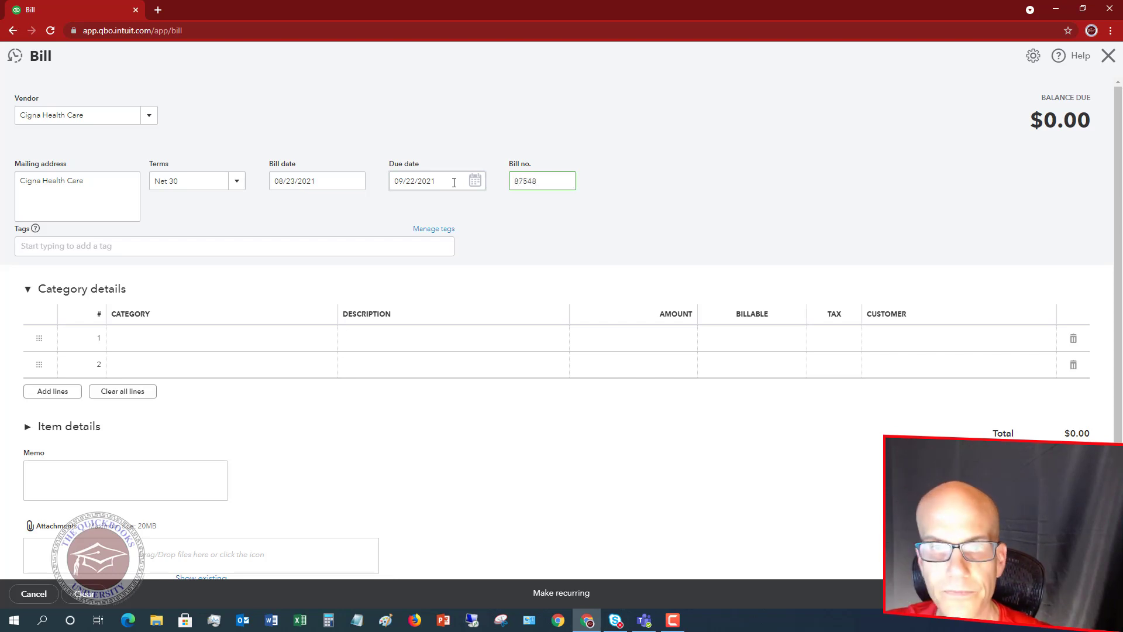
Add an Insurance category line of $1,500.00, then Save and new
left_click(152, 344)
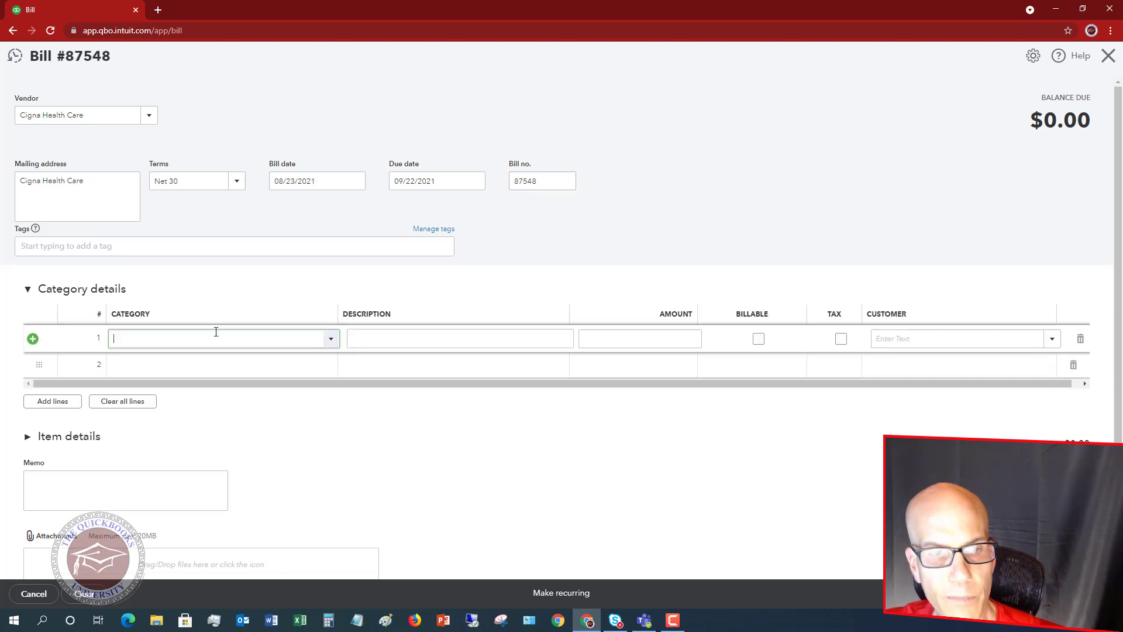
left_click(330, 340)
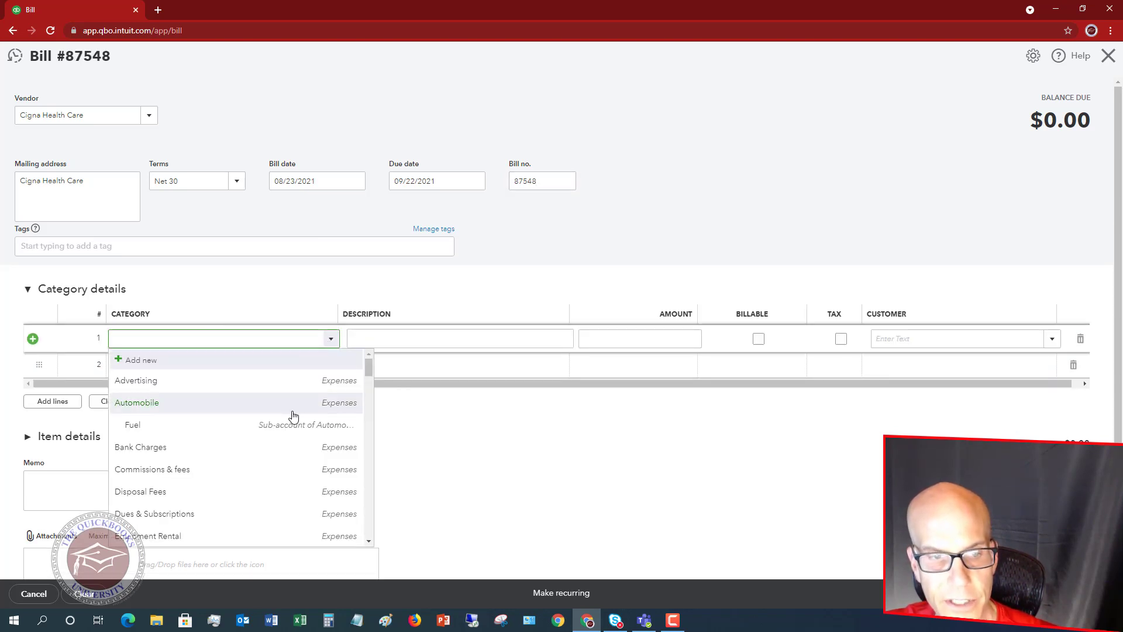
scroll(293, 416, "down", 2)
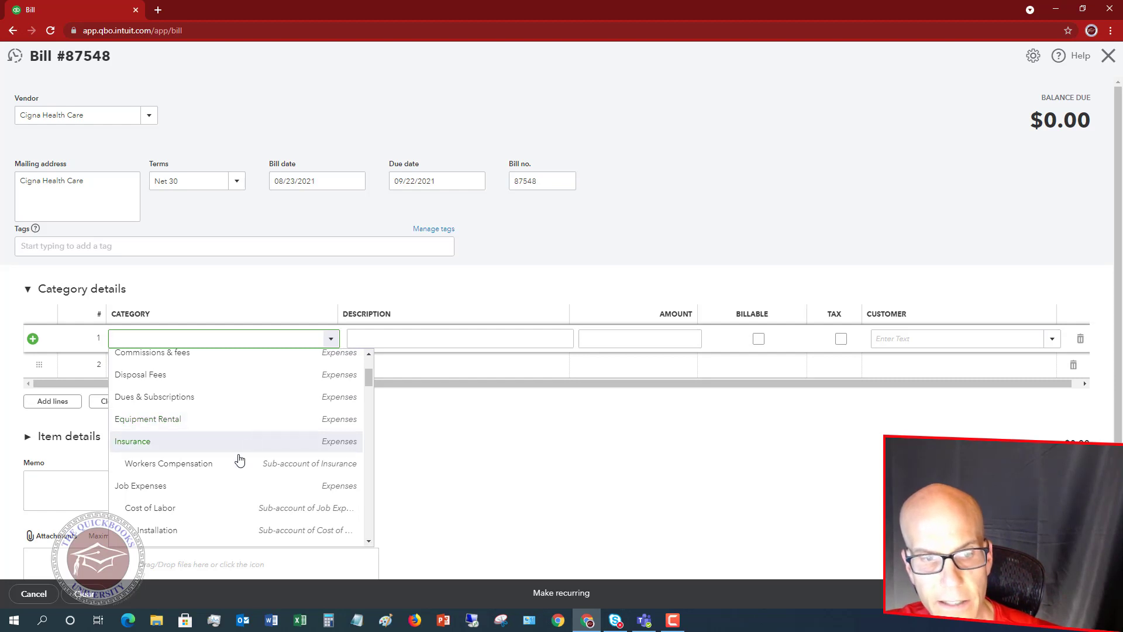
left_click(212, 443)
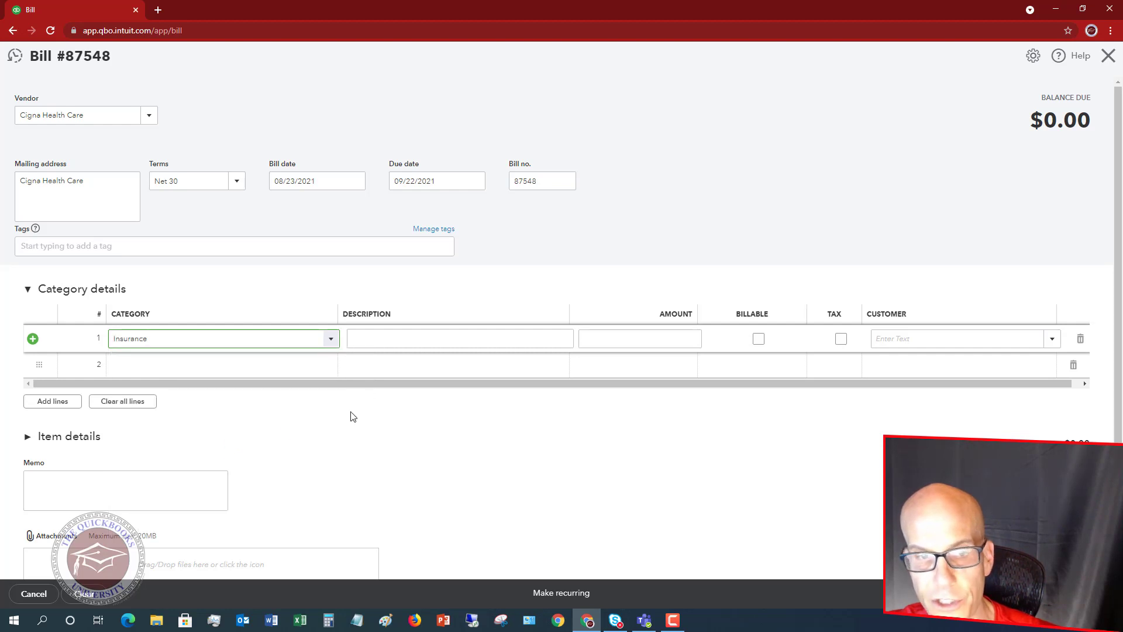
key("Tab")
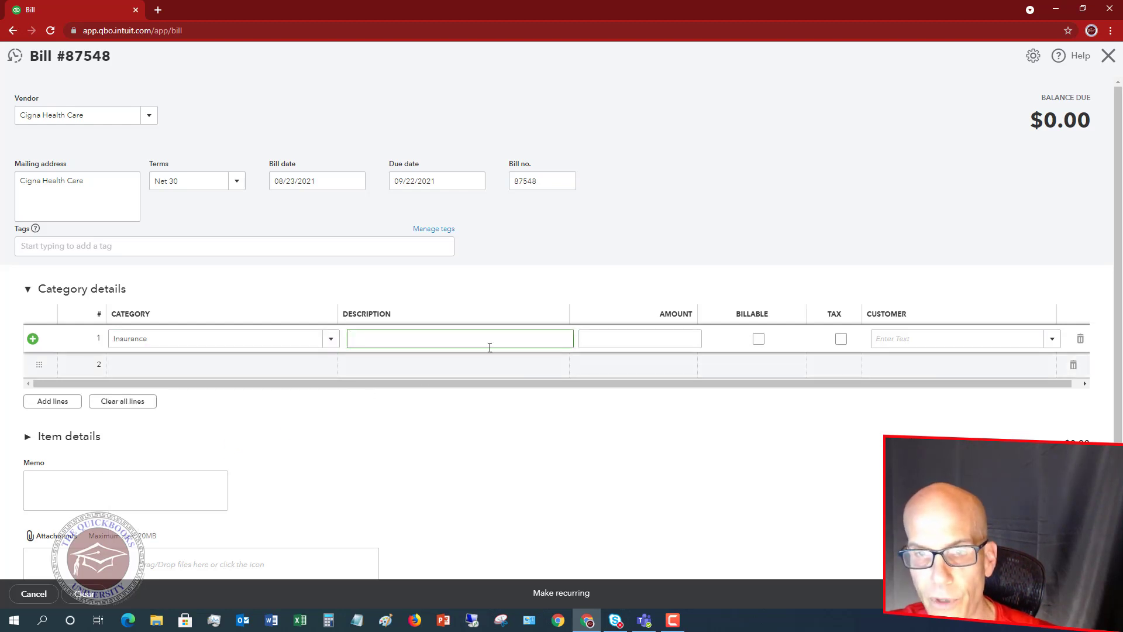
left_click(642, 341)
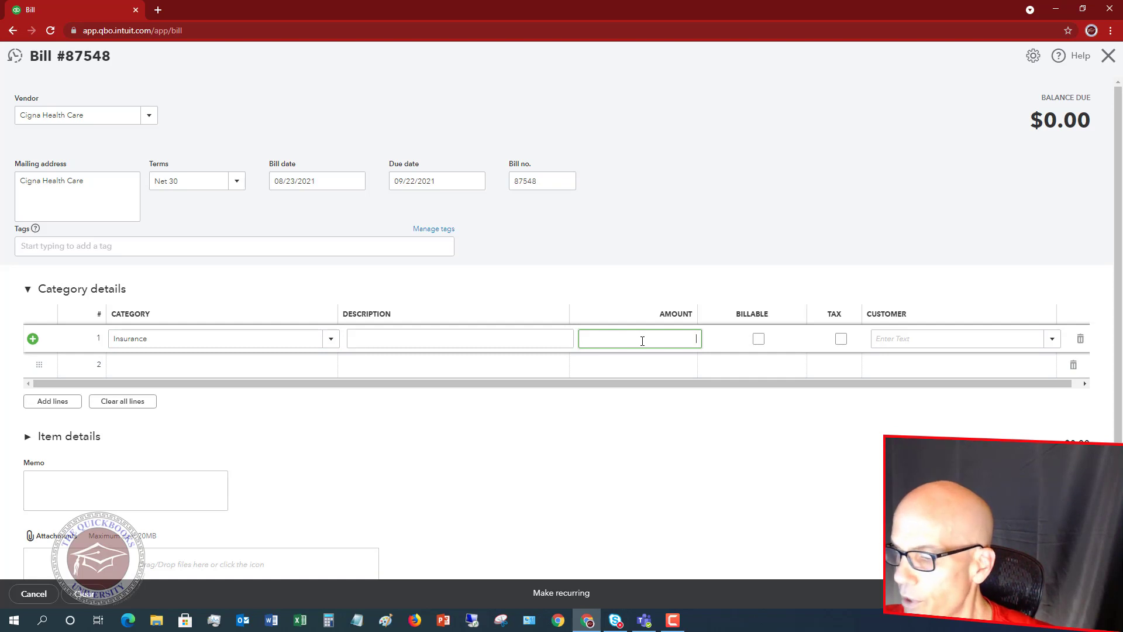
type("1500.00")
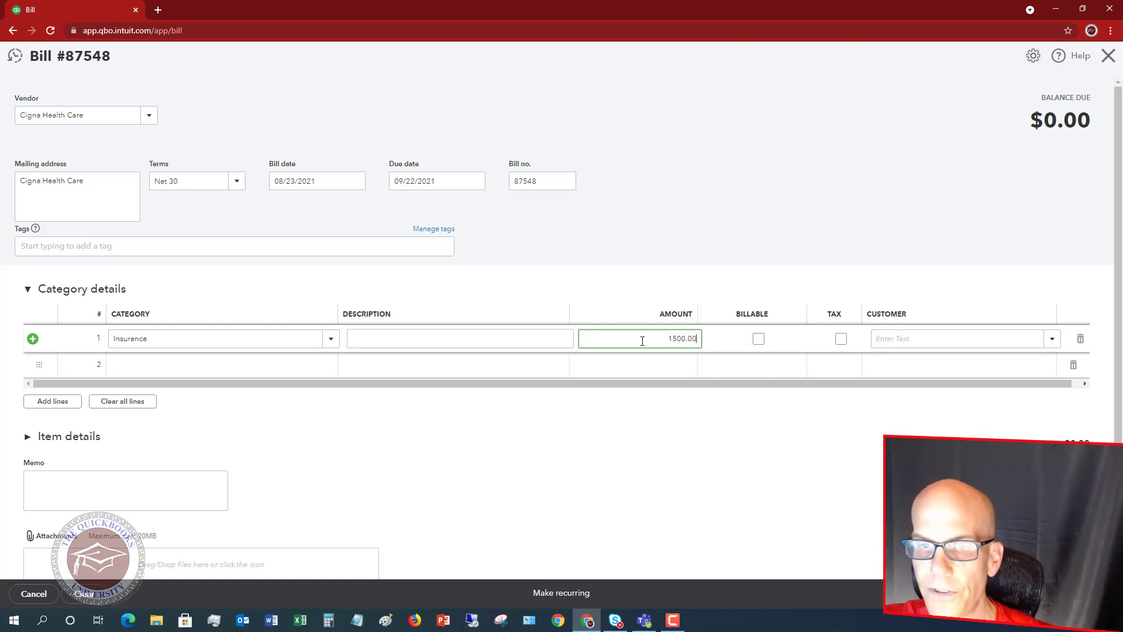
key("Tab")
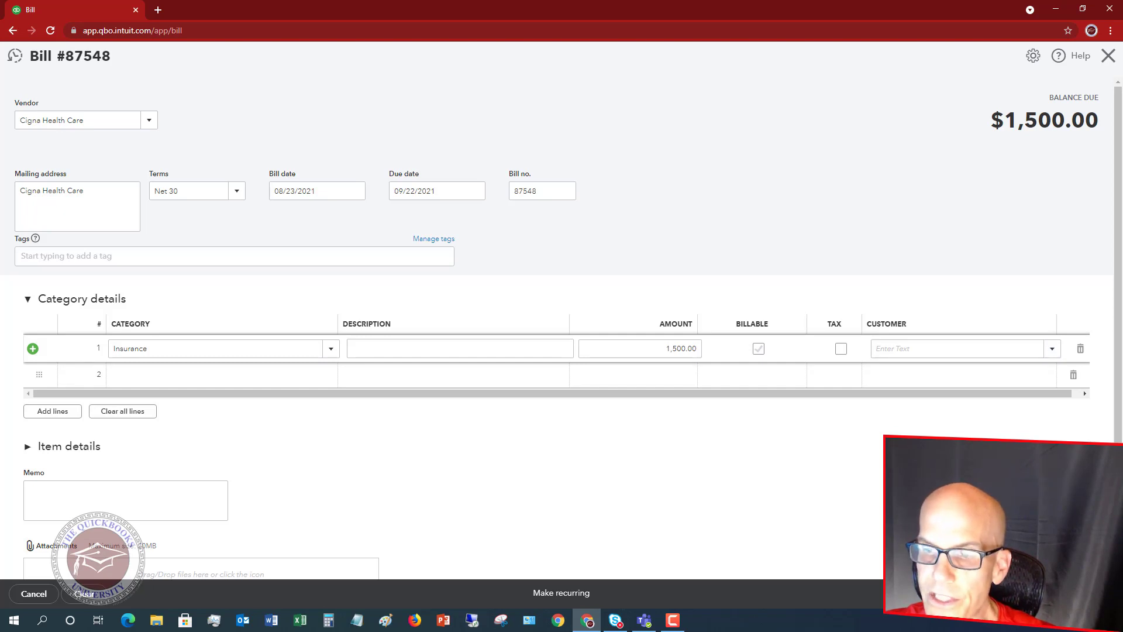
key("Escape")
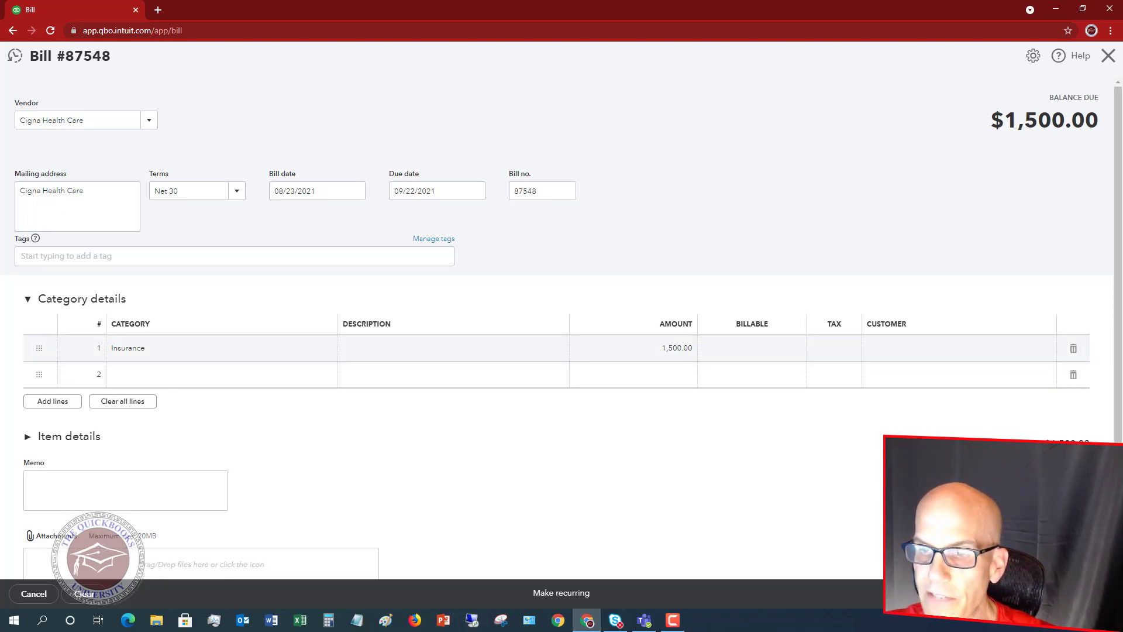
key("ctrl+alt+s")
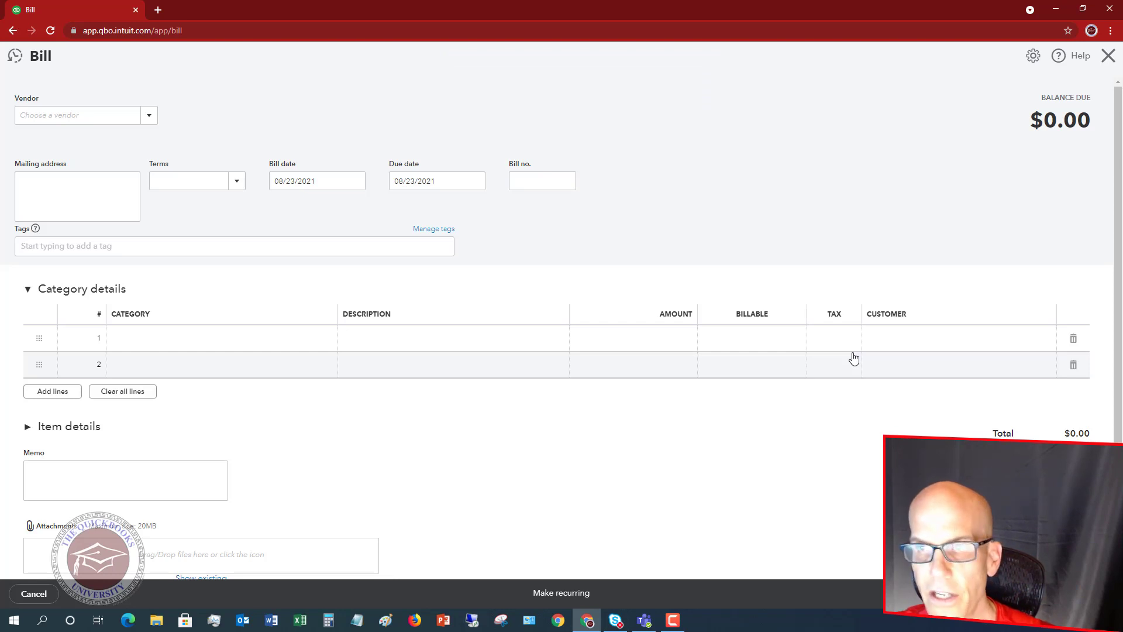
Close the blank bill and bring up the New transaction types on the Expenses page
left_click(1109, 56)
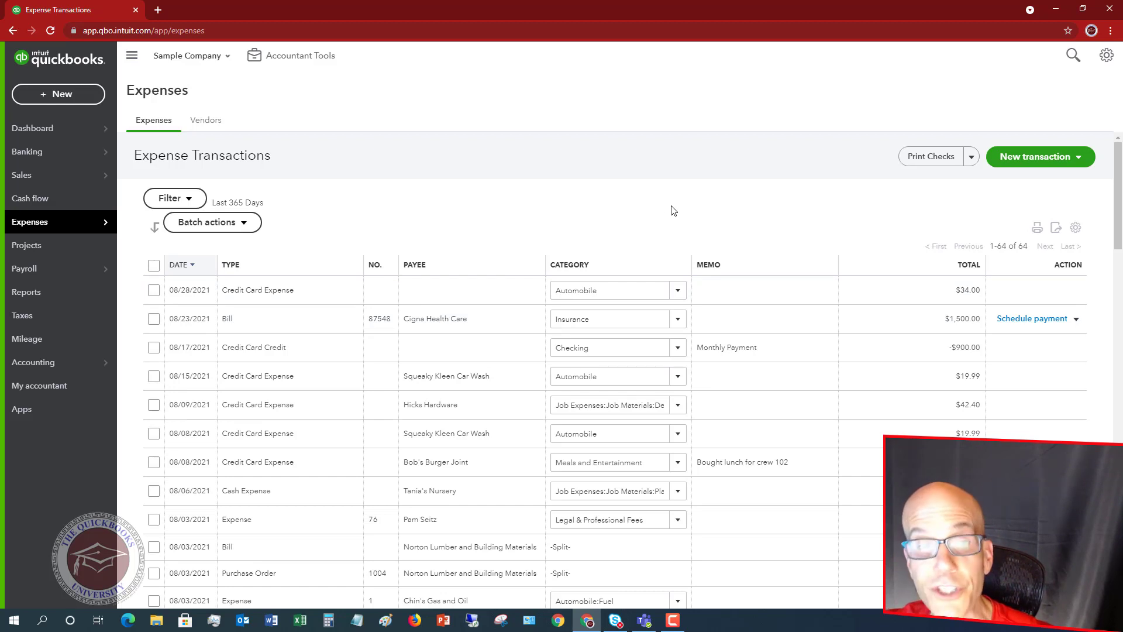
left_click(1079, 161)
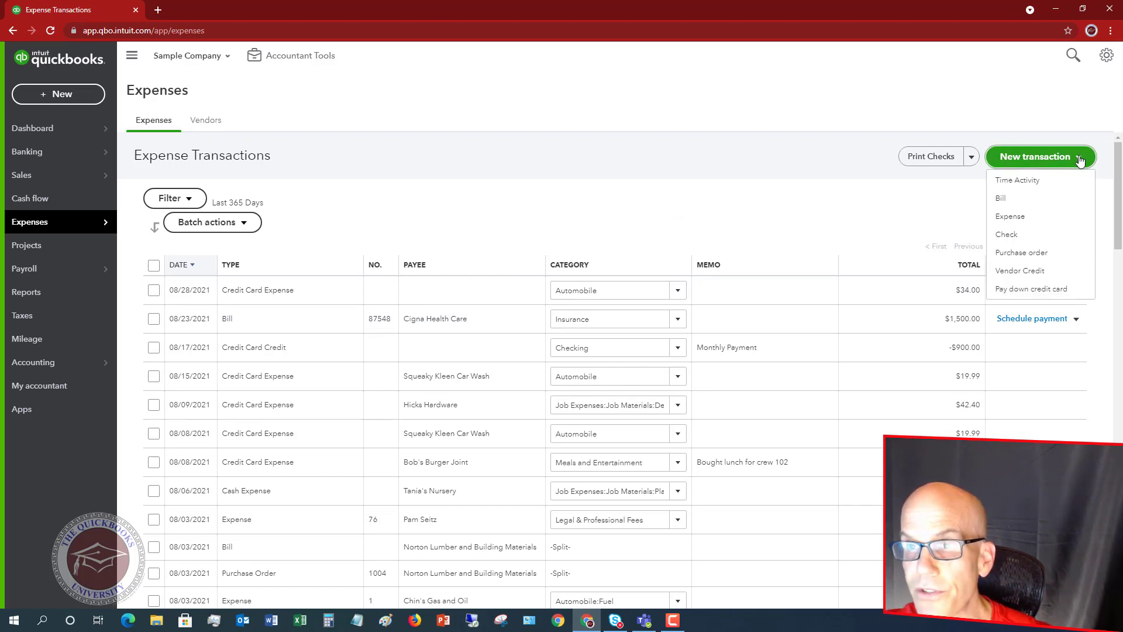
Start a new expense with payee Cal Telephone and payment method Cash
left_click(1019, 218)
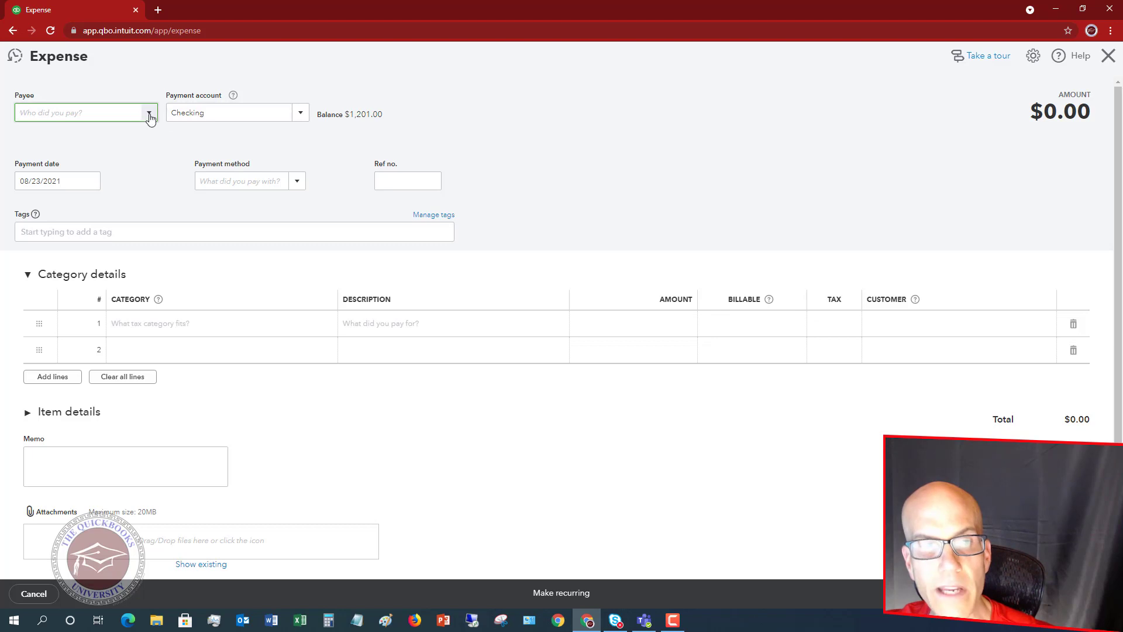
left_click(150, 116)
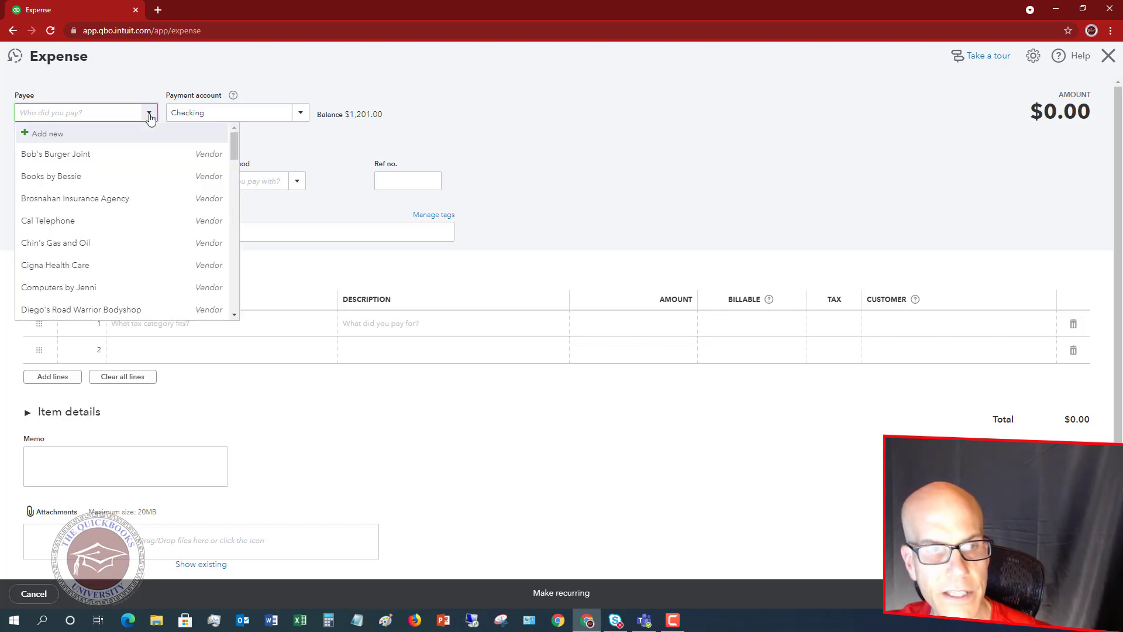
left_click(69, 221)
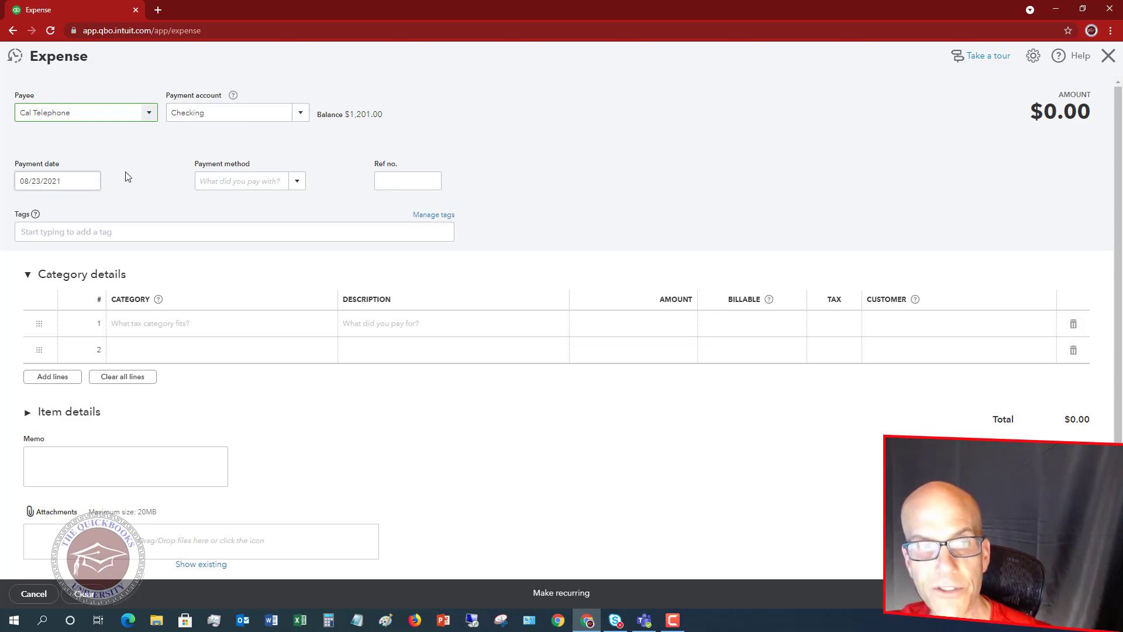
left_click(296, 183)
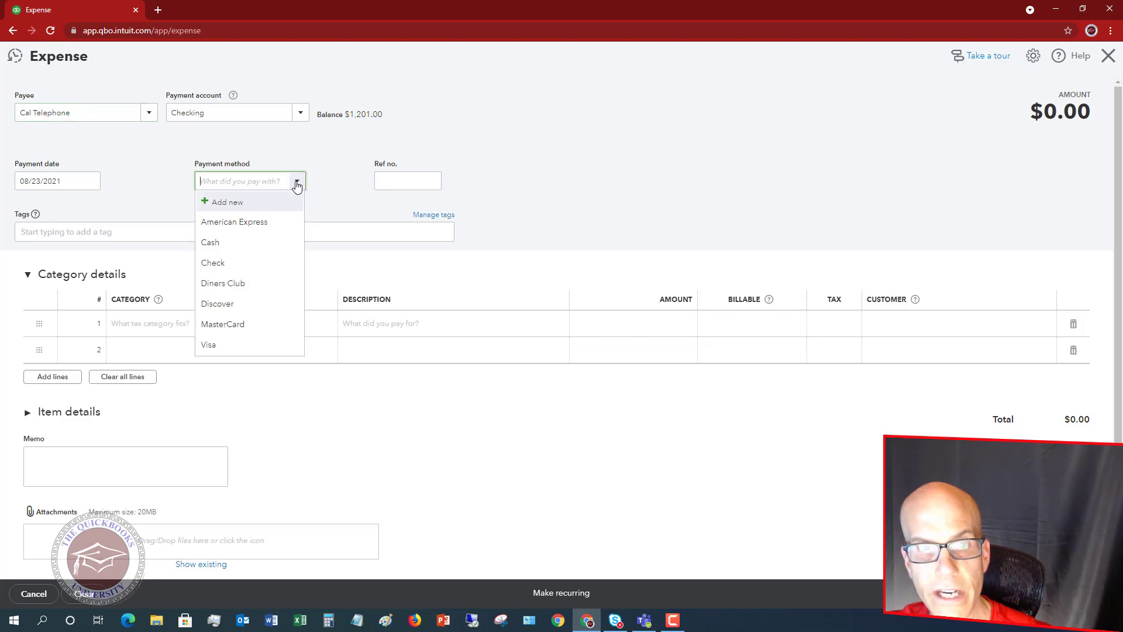
left_click(242, 245)
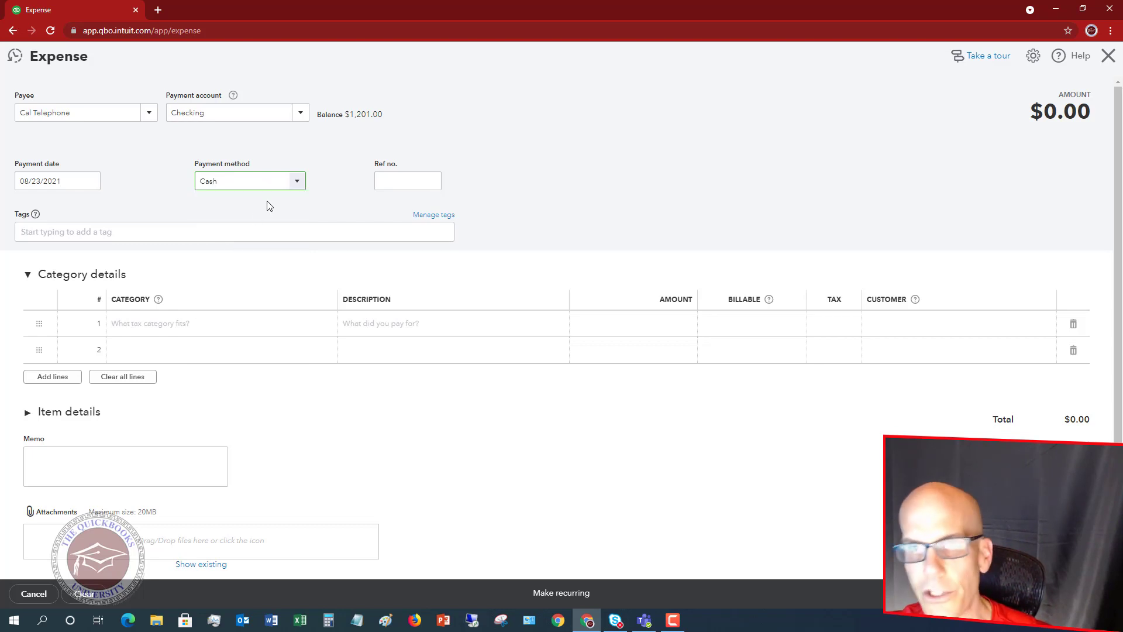
left_click(296, 182)
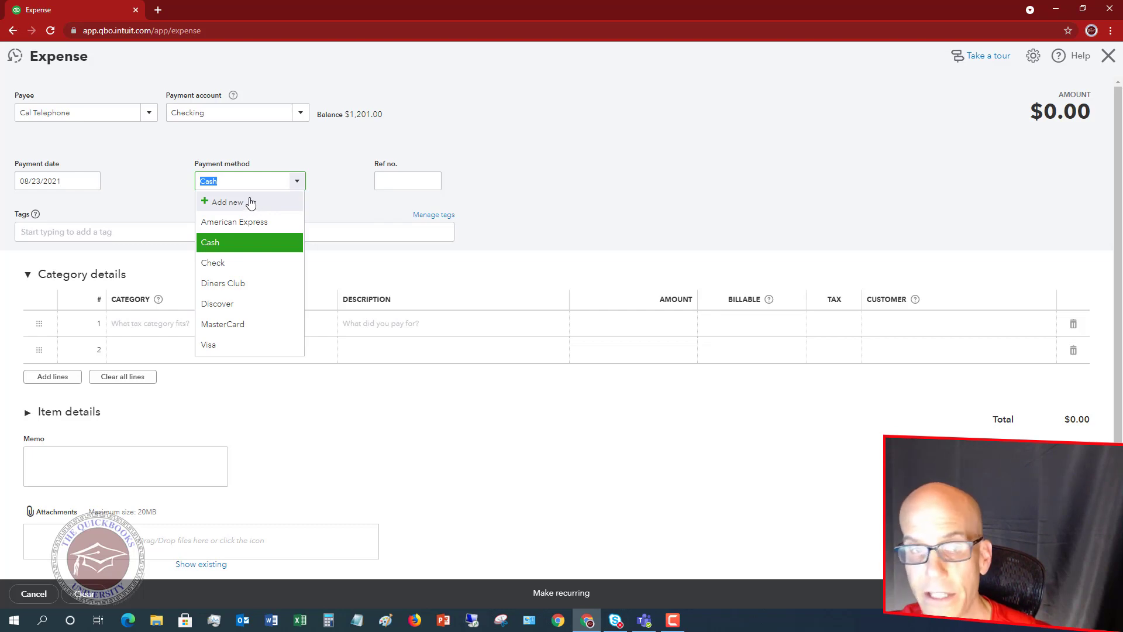
left_click(341, 188)
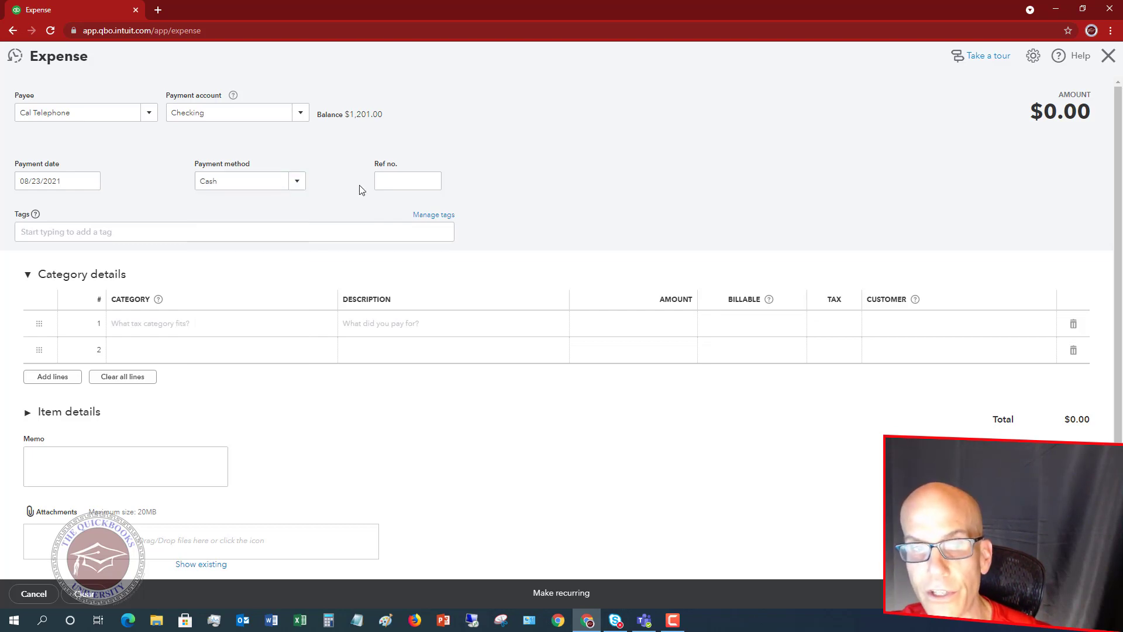
left_click(378, 182)
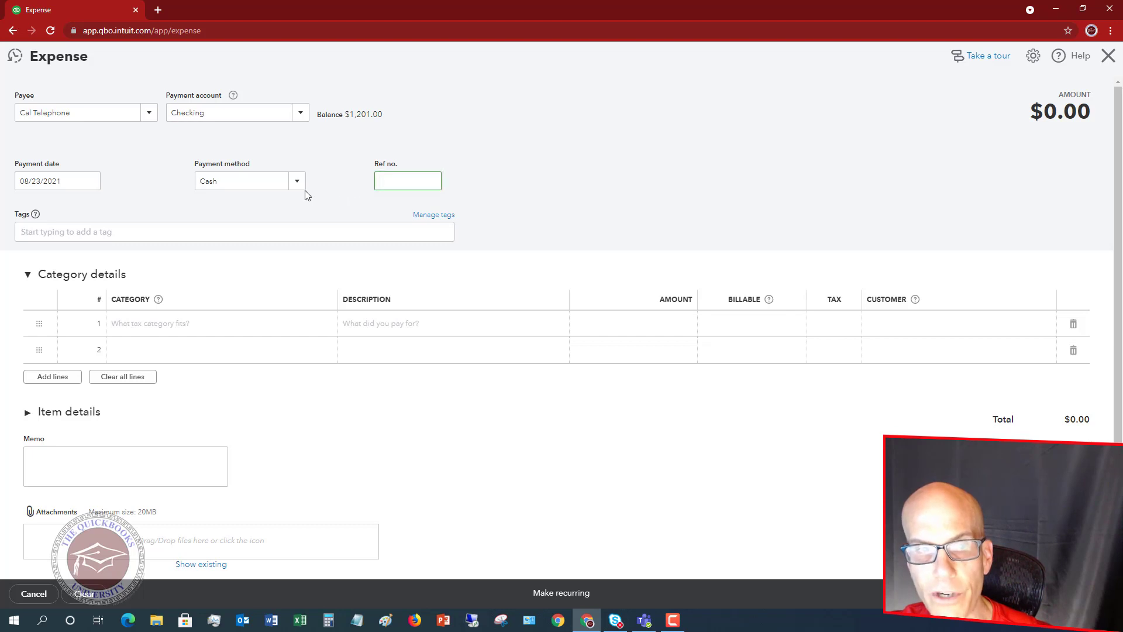
left_click(137, 231)
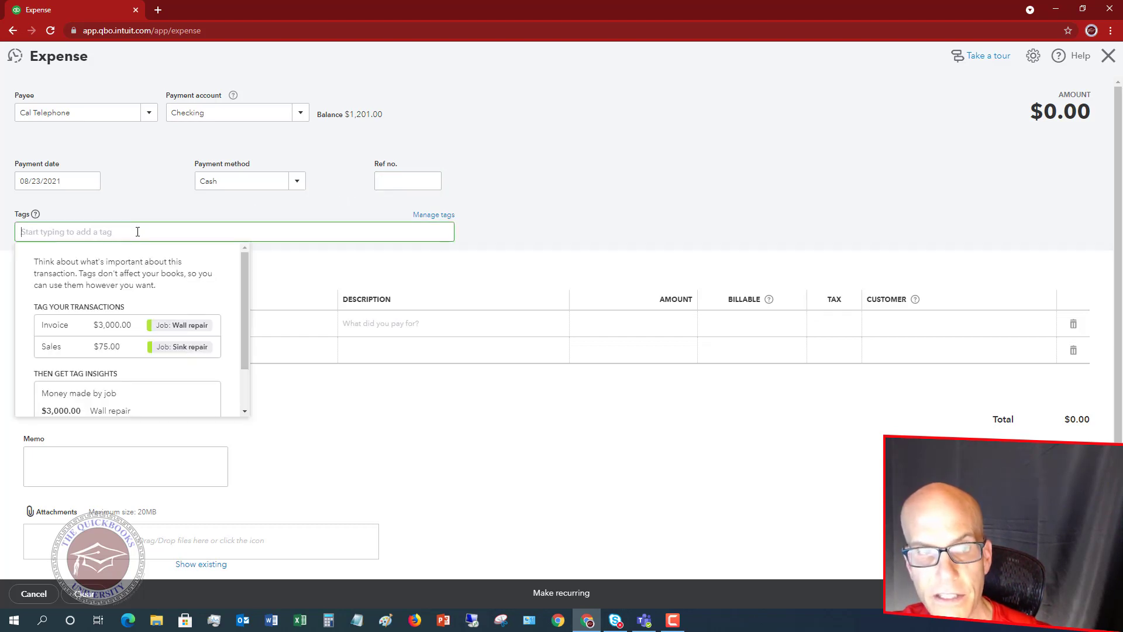
left_click(145, 215)
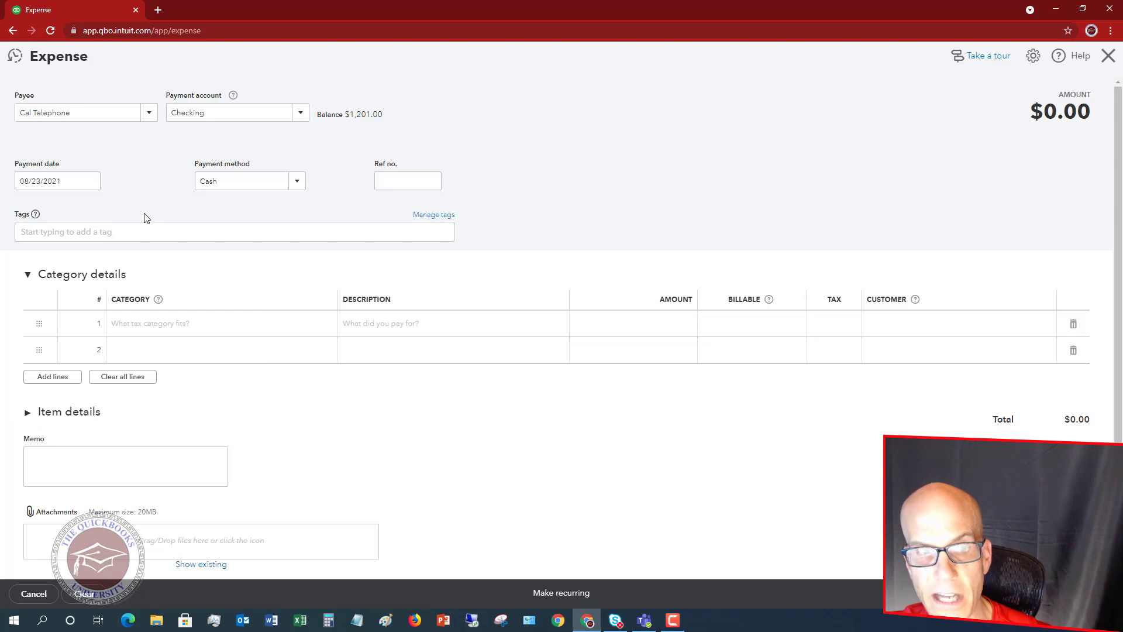
Add a $50.00 Automobile:Fuel line, save the expense, and close back to the list
left_click(223, 327)
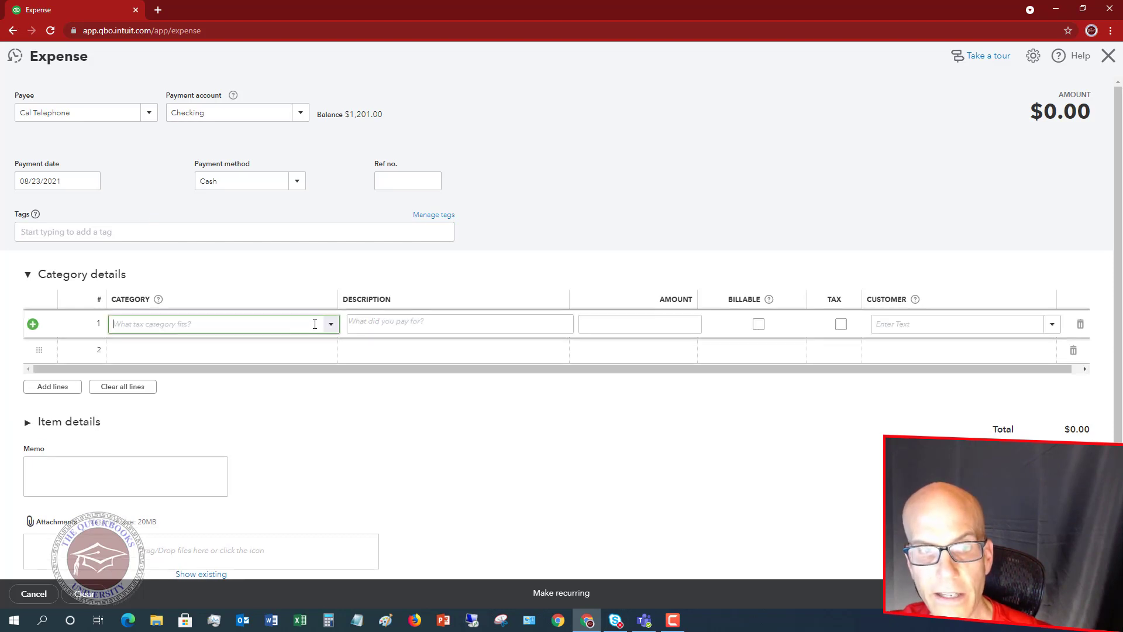
left_click(330, 325)
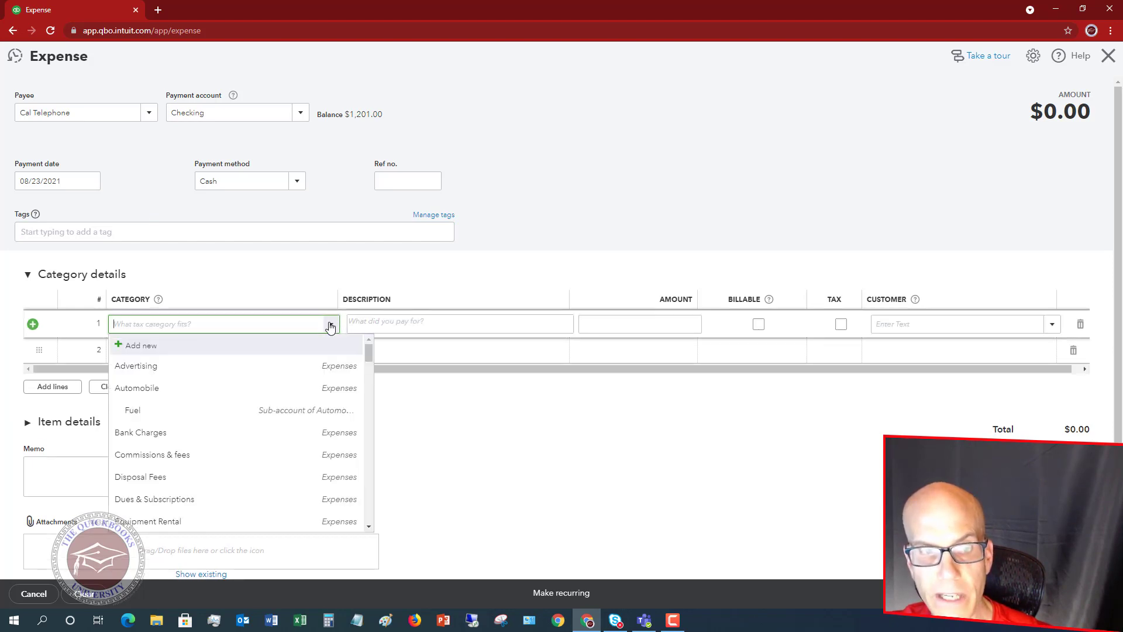
left_click(143, 414)
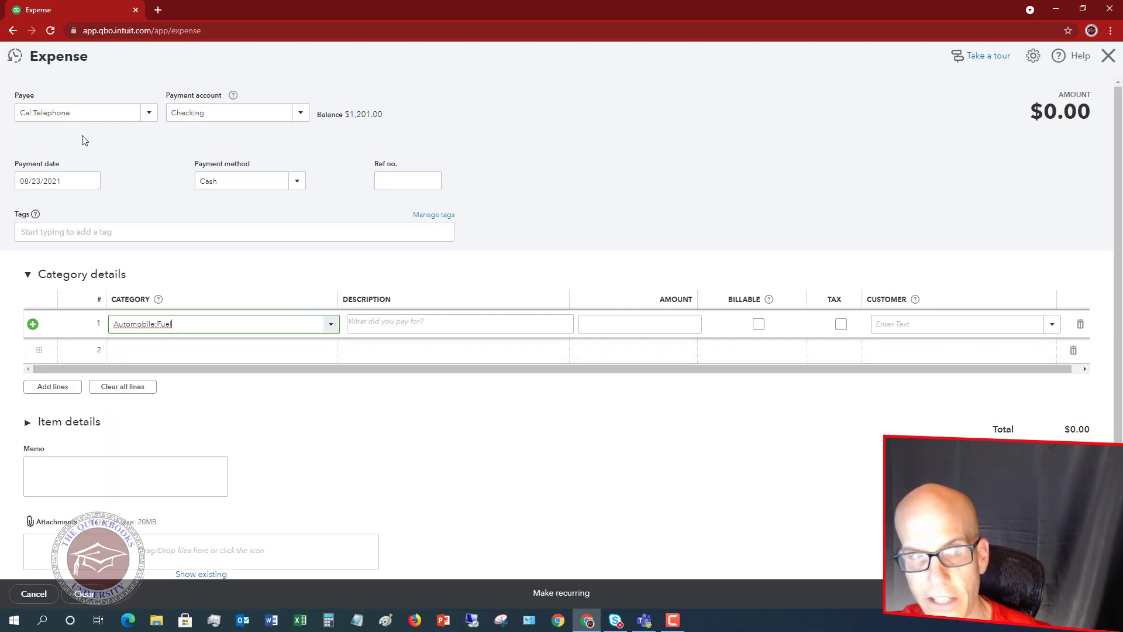
left_click(395, 322)
left_click(639, 326)
type("50.00")
left_click(625, 341)
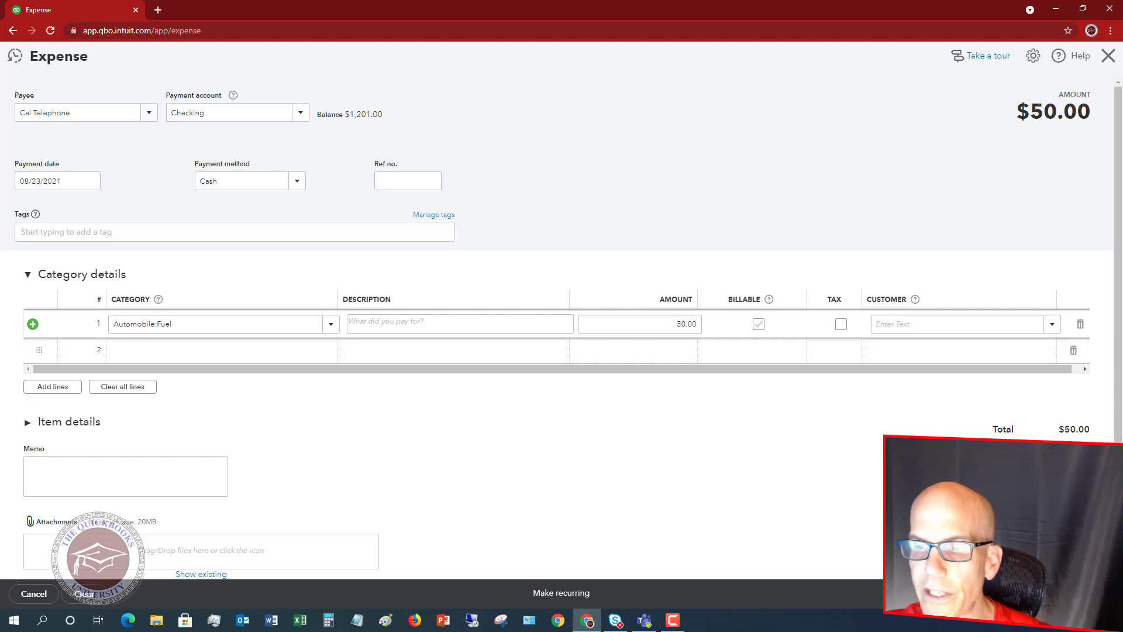
left_click(1052, 593)
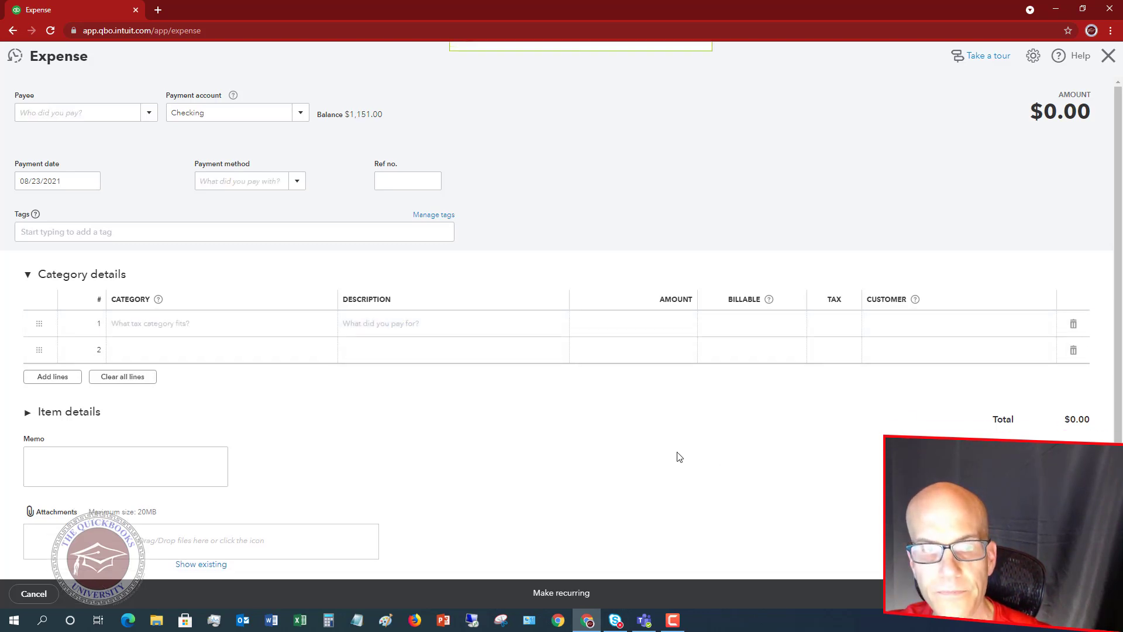
left_click(1107, 57)
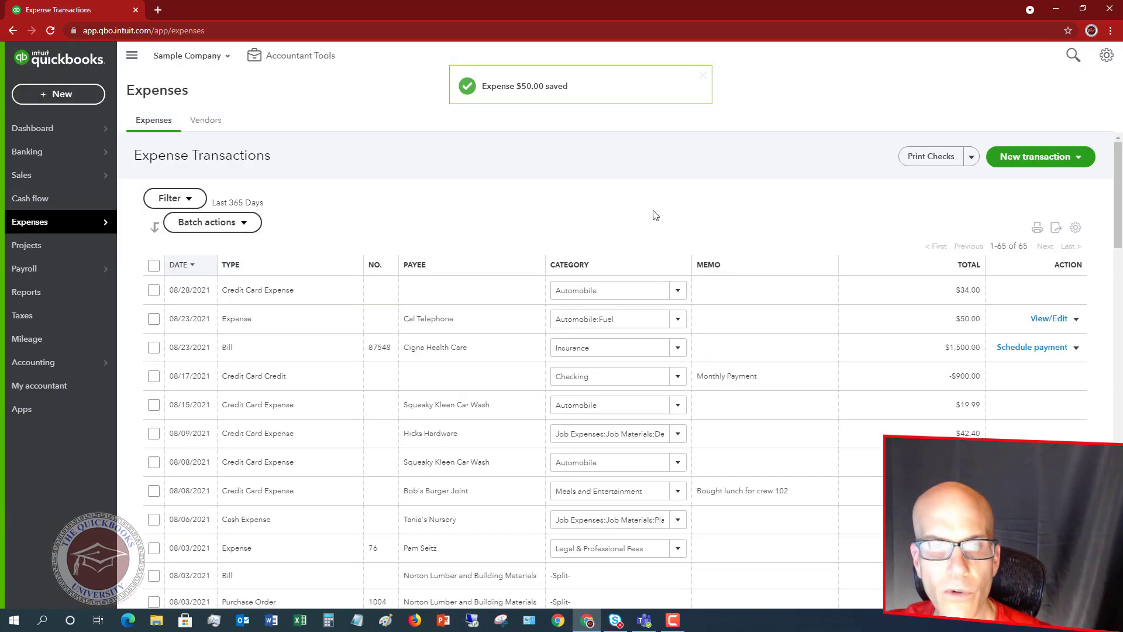